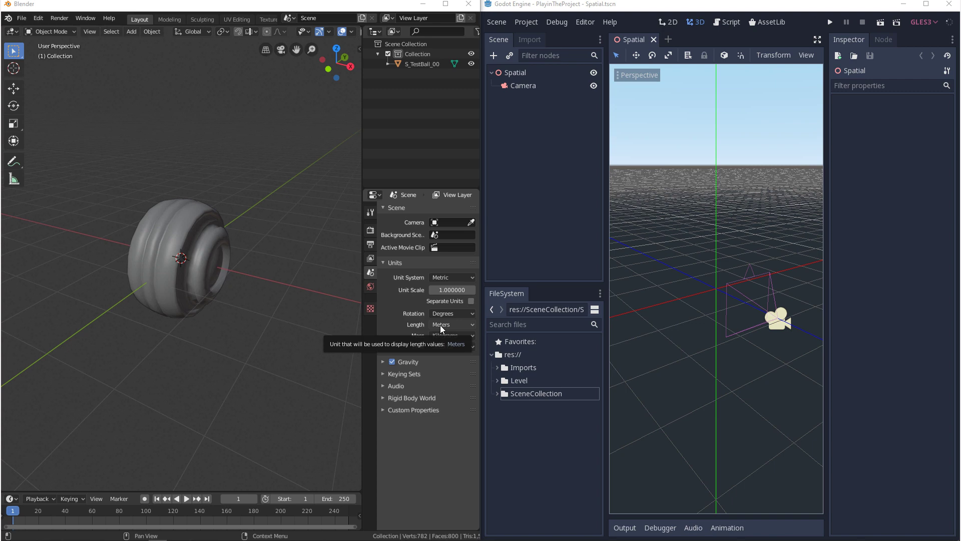
Apply all transforms to S_TestBall_00, leaving rotation 0° and scale 1.000.
click(370, 305)
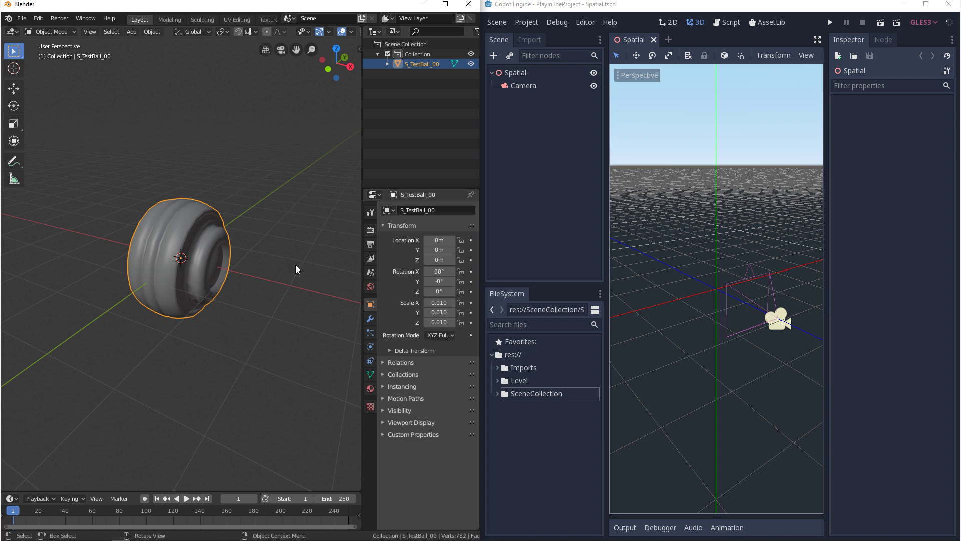
click(152, 33)
mouse_move(188, 82)
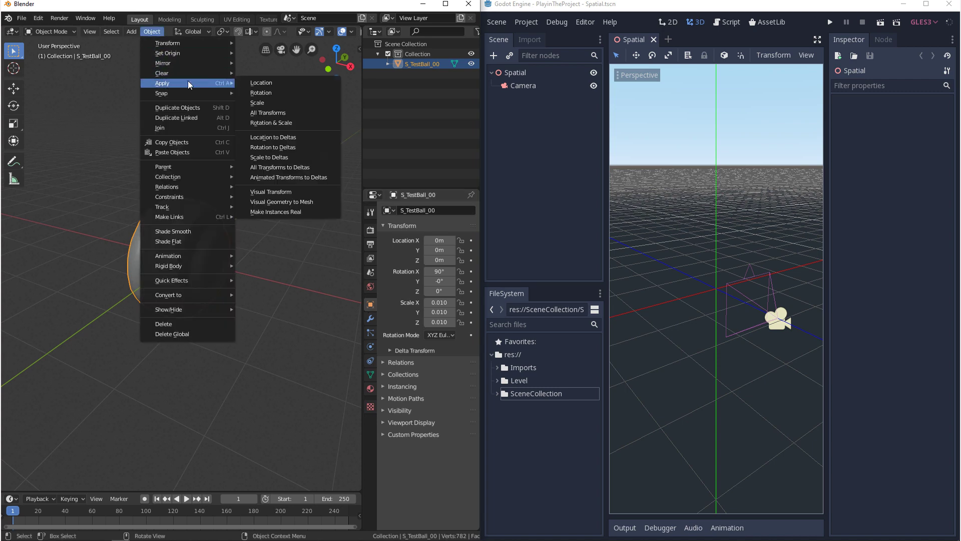
click(265, 114)
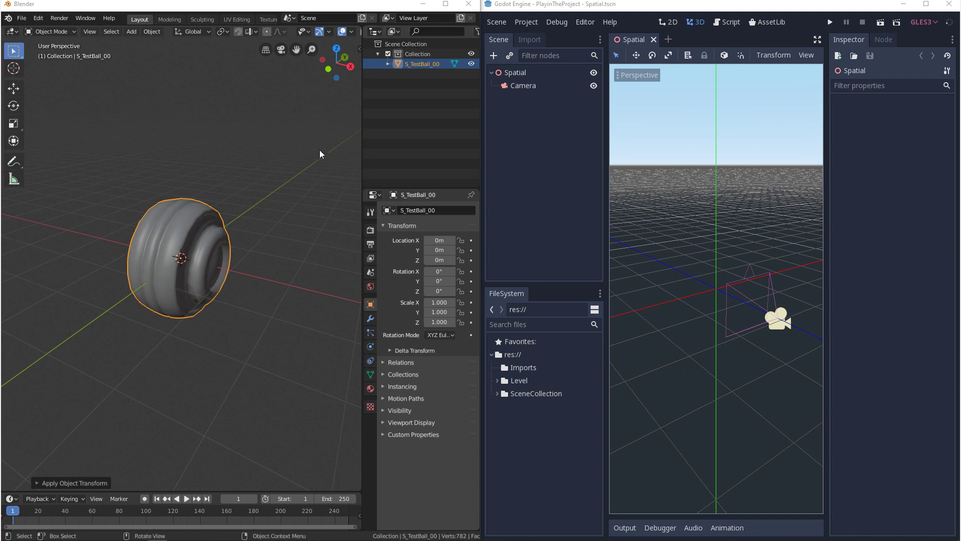
Start a COLLADA export named S_TestBall_00_DAE.dae in the Imports folder.
click(21, 19)
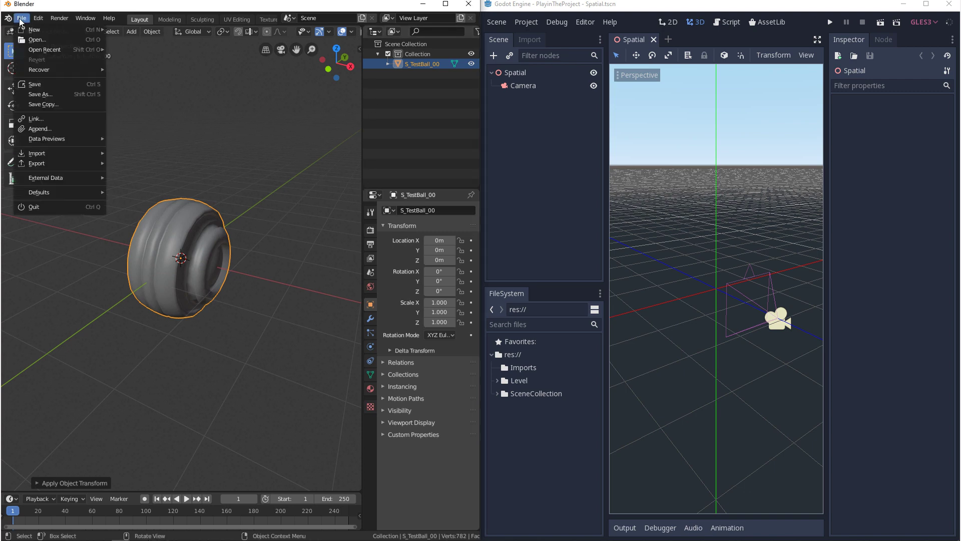
mouse_move(46, 164)
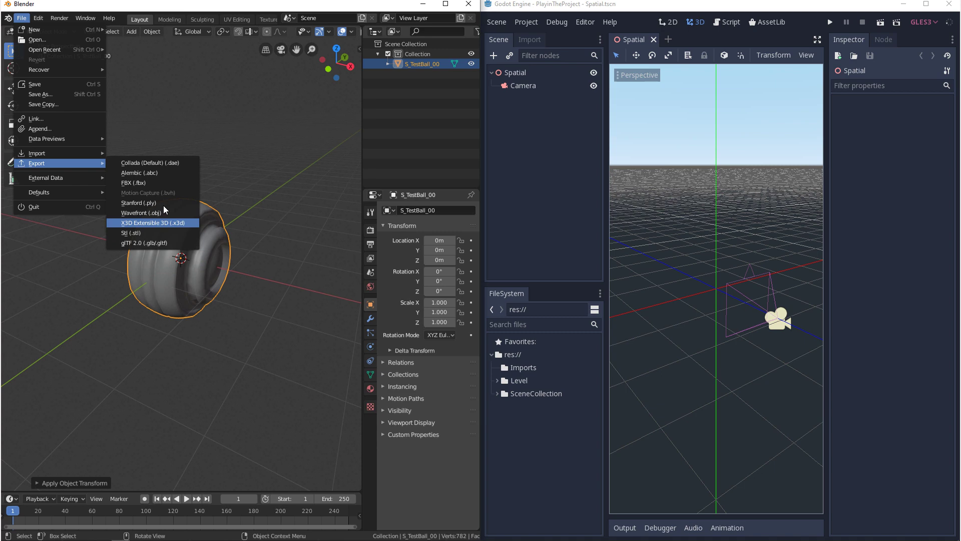
click(150, 163)
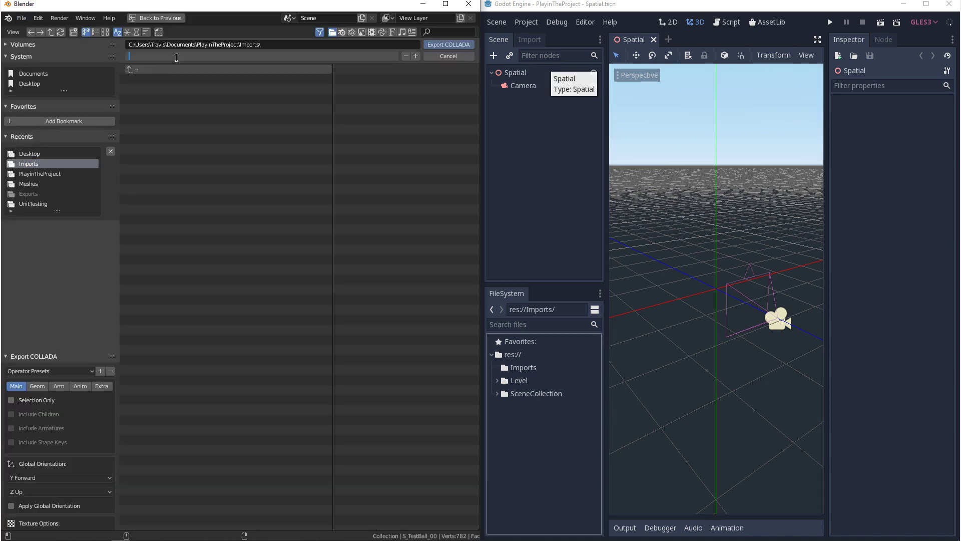
text(S_TestBall_00_DAE)
key(Return)
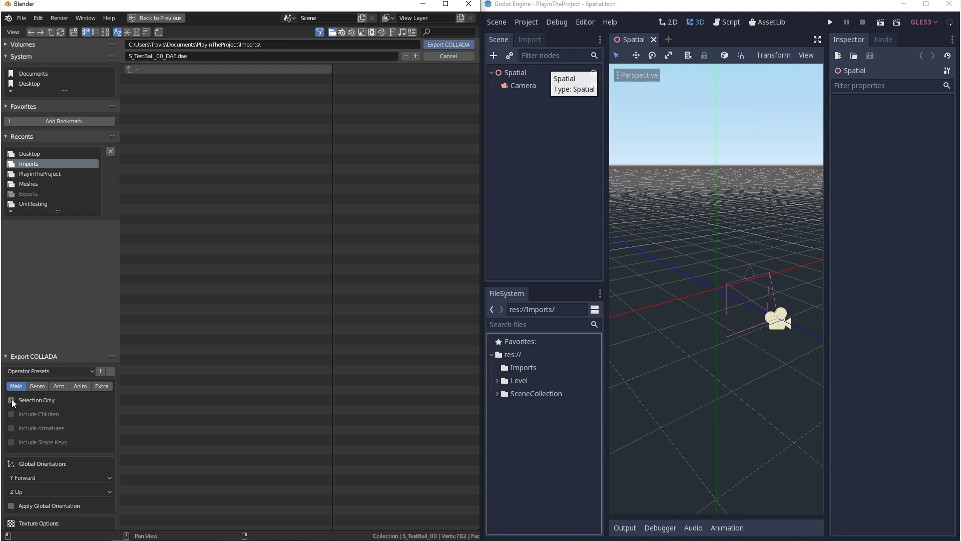
Enable Selection Only for the COLLADA export and view the Geom options.
click(11, 401)
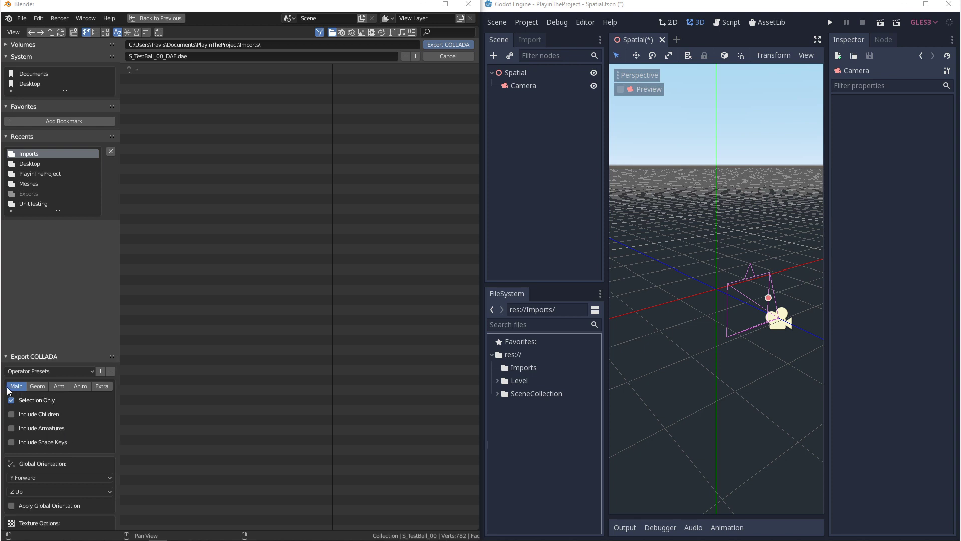
click(37, 387)
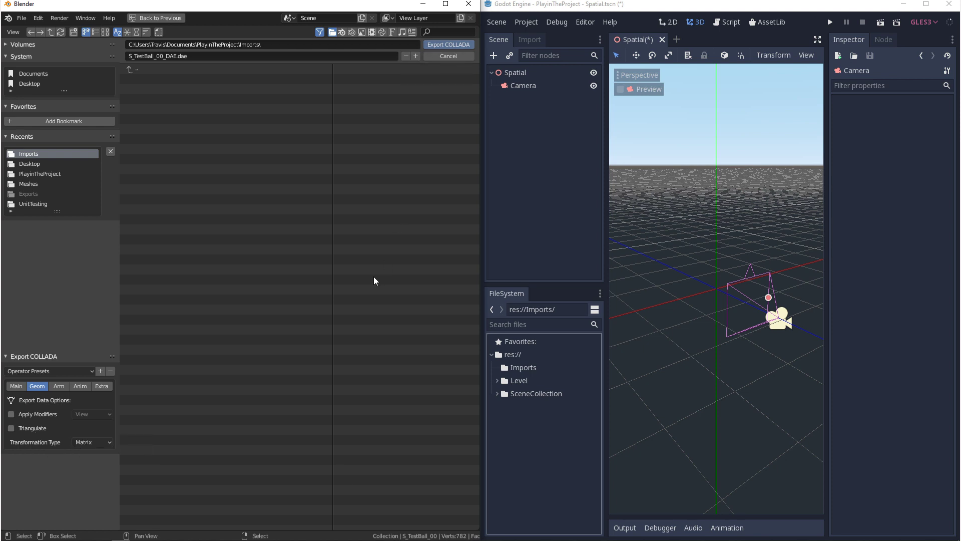
Export the COLLADA file and open S_TestBall_00_DAE.dae as a scene in Godot.
click(441, 42)
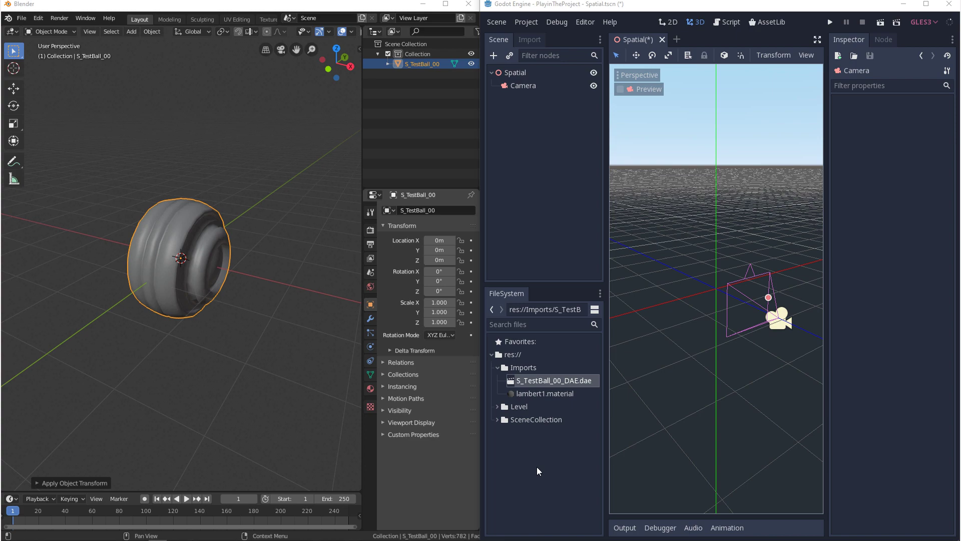
double_click(562, 379)
click(732, 292)
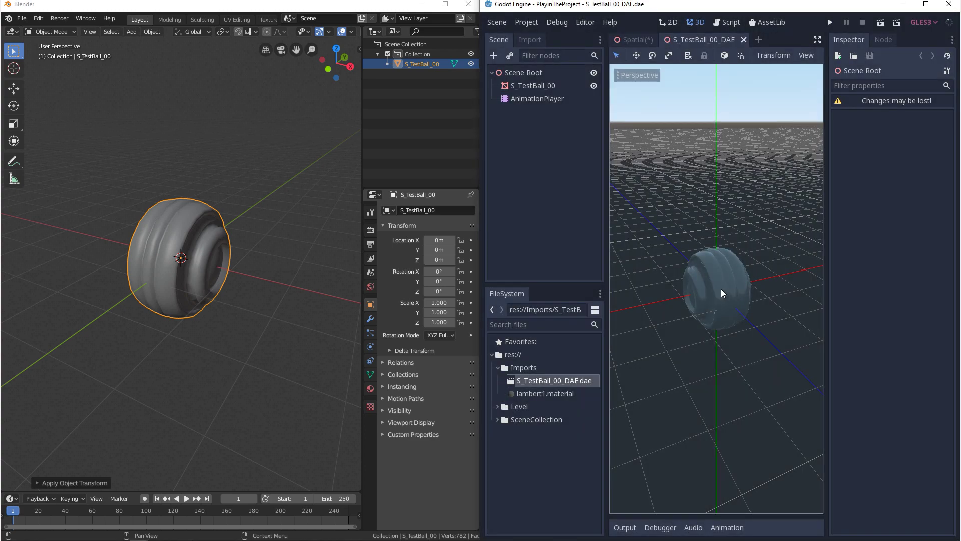
Check the Scene Root and S_TestBall_00 transforms show zero translation, rotation and scale 1.
click(536, 74)
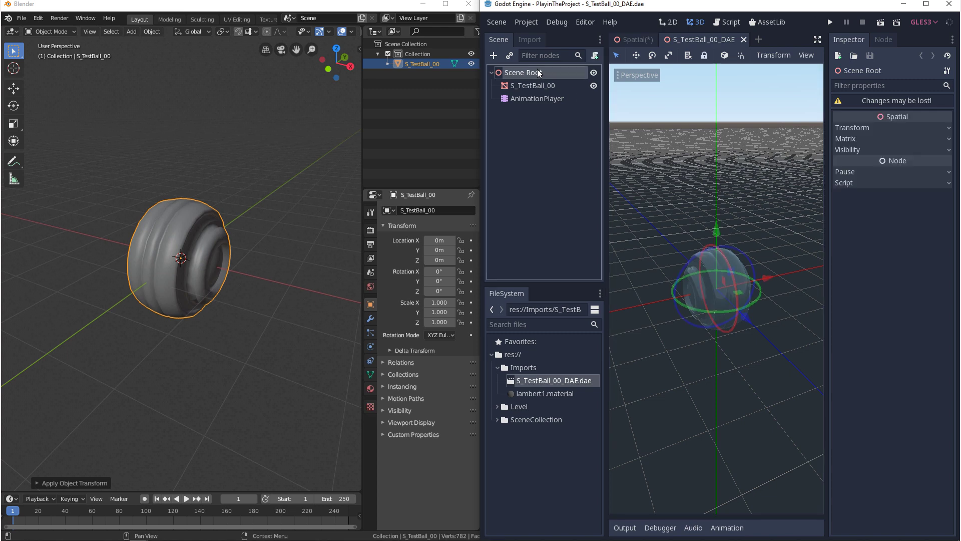
click(854, 128)
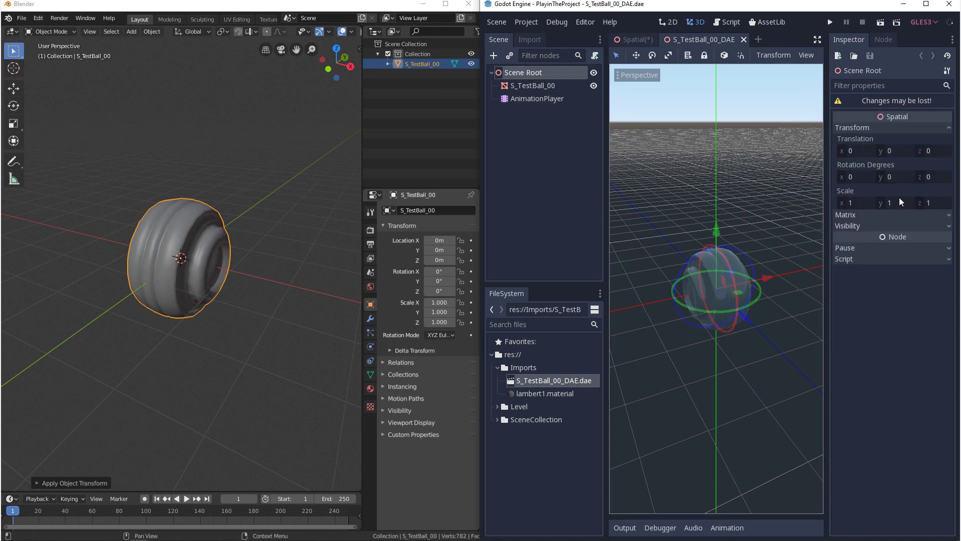
click(530, 89)
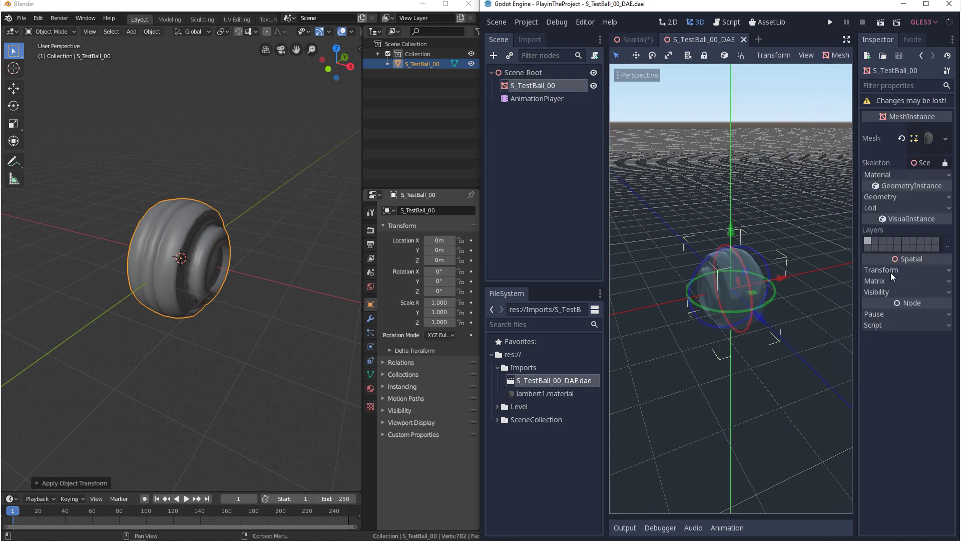
click(808, 341)
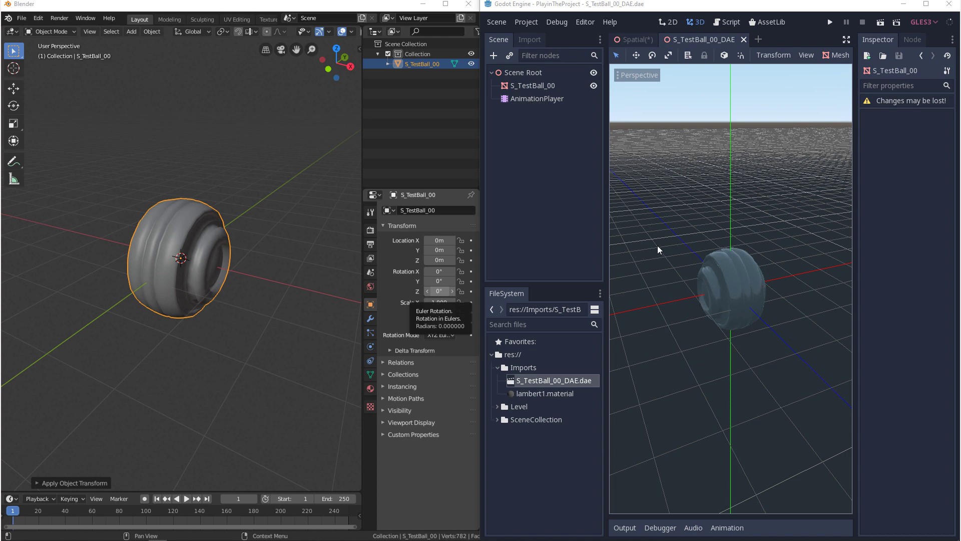
Reopen the COLLADA export and switch off Include Animations.
click(21, 18)
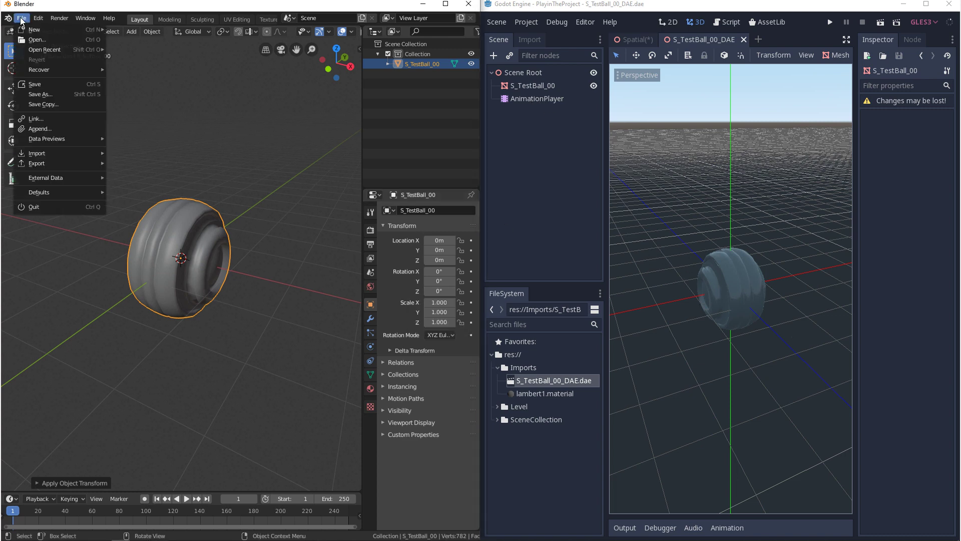
mouse_move(58, 169)
click(150, 163)
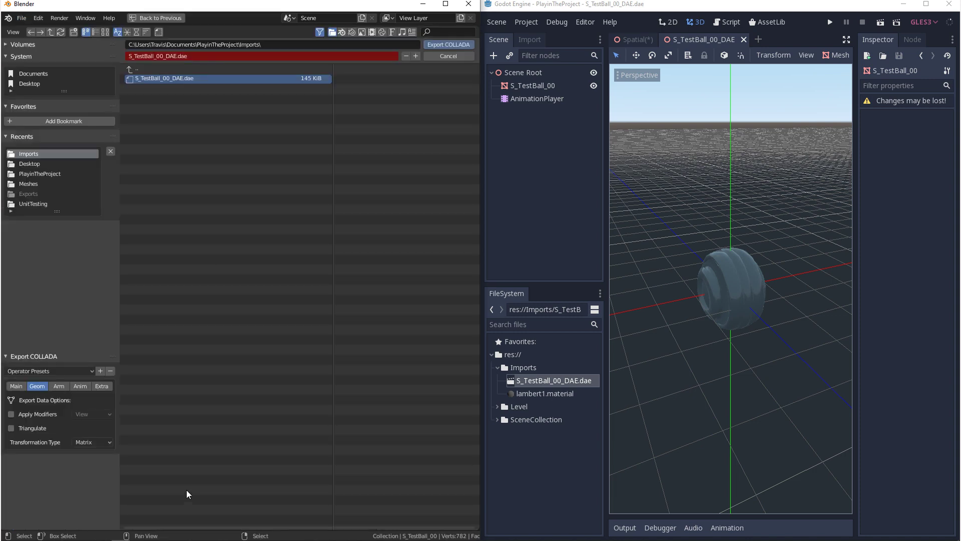
click(80, 386)
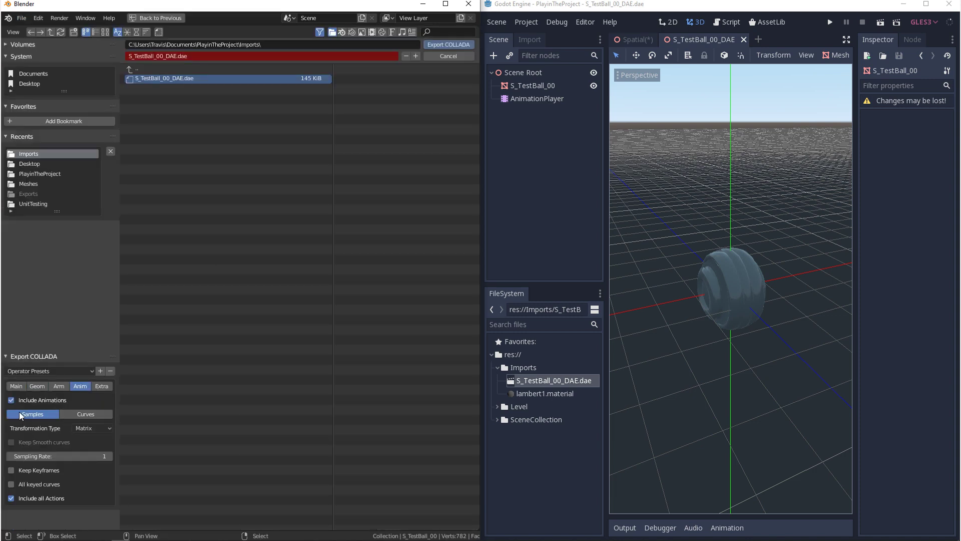
click(10, 401)
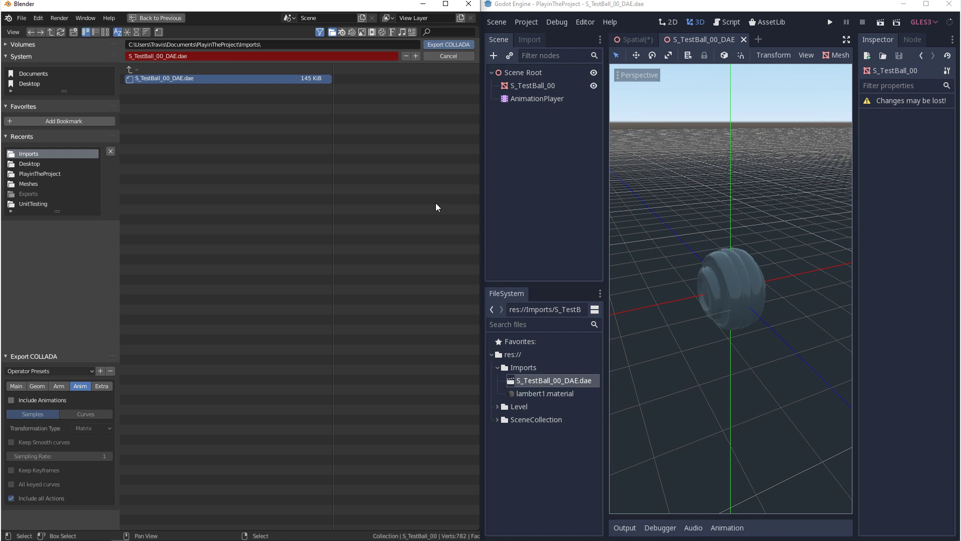
Turn off animation import for S_TestBall_00_DAE.dae and reimport it.
click(530, 40)
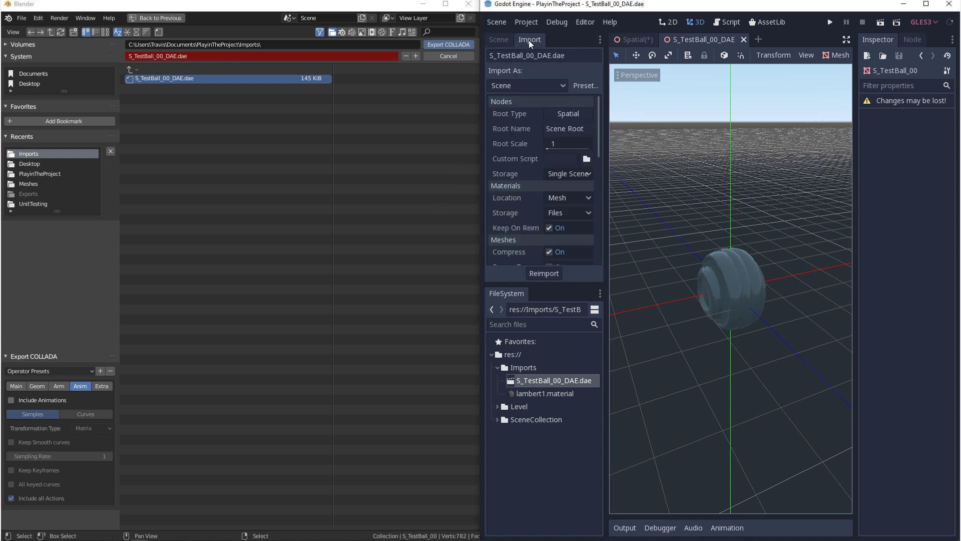
scroll(536, 211, down, 5)
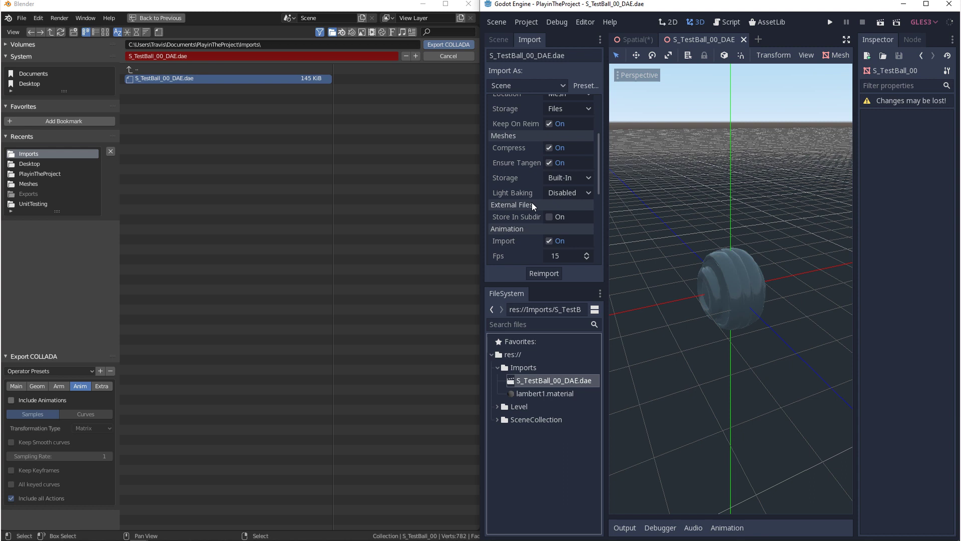
scroll(533, 208, down, 1)
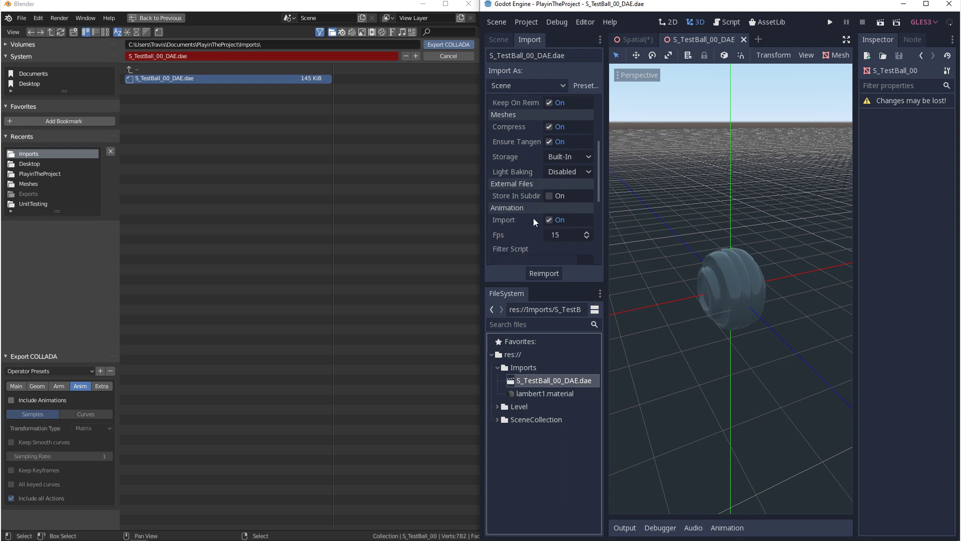
click(549, 220)
click(551, 275)
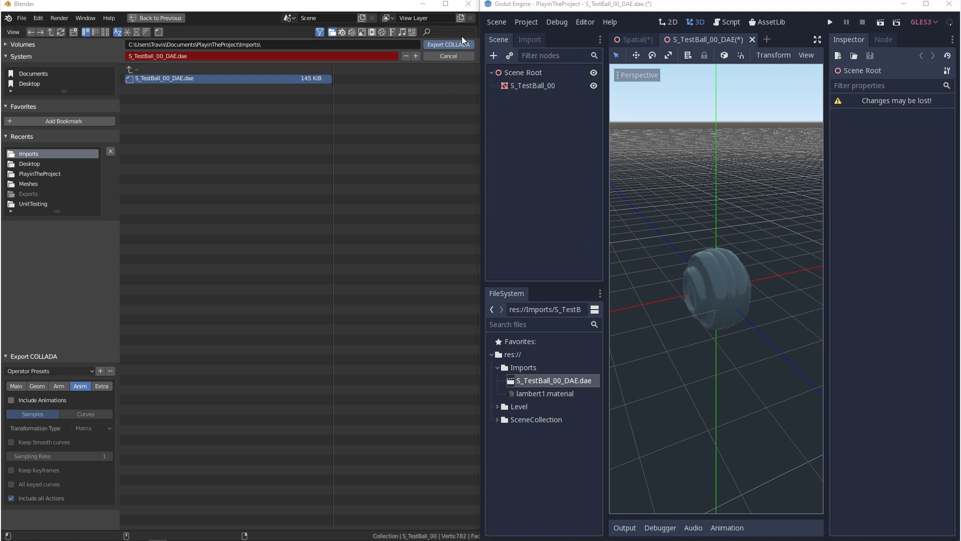
Overwrite the existing COLLADA file and start a glTF 2.0 export.
click(451, 43)
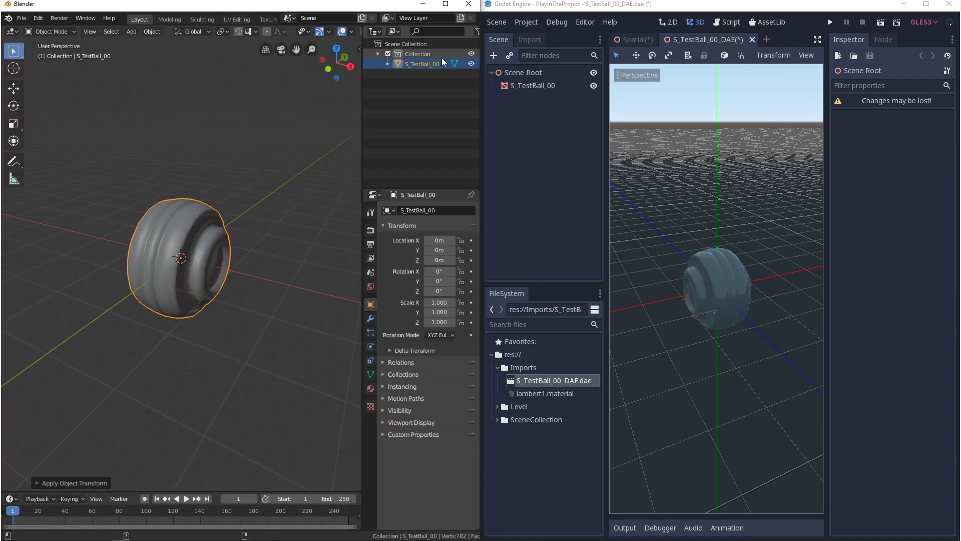
click(21, 19)
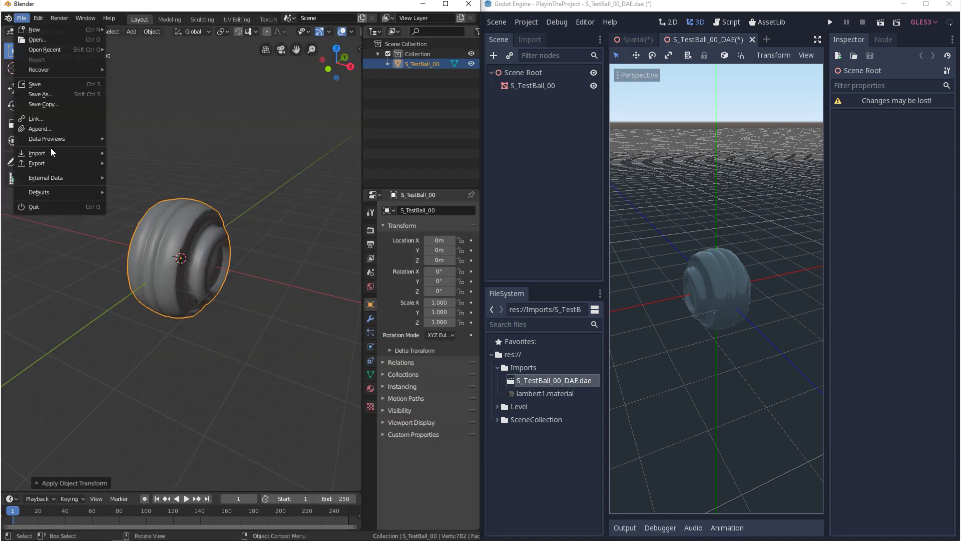
mouse_move(53, 167)
click(143, 243)
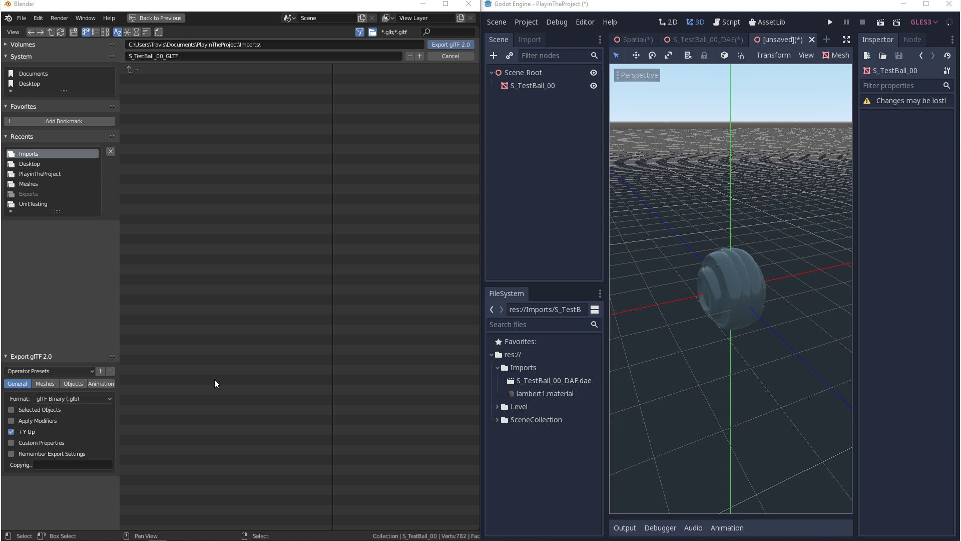
Export S_TestBall_00_GLTF as glTF Embedded with Selected Objects only and animations checked.
click(68, 400)
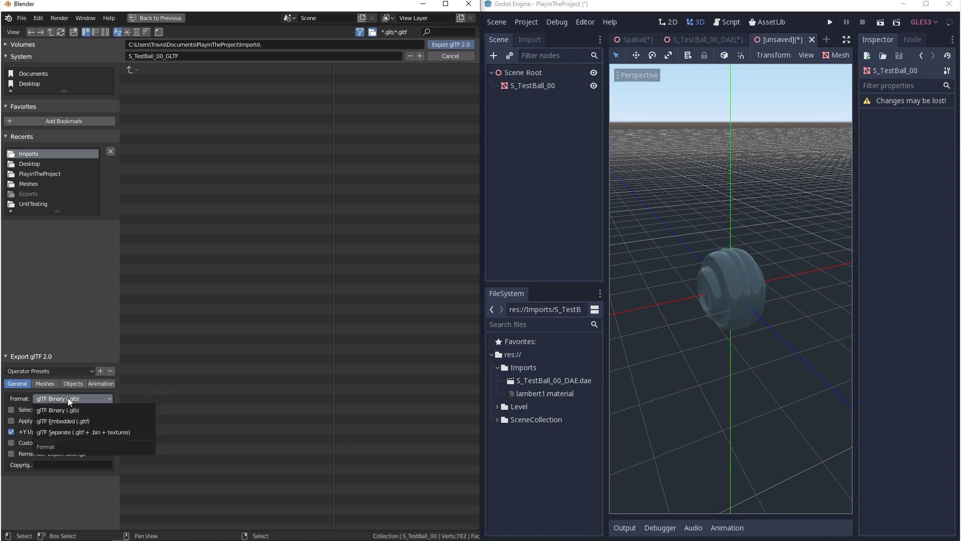
click(85, 421)
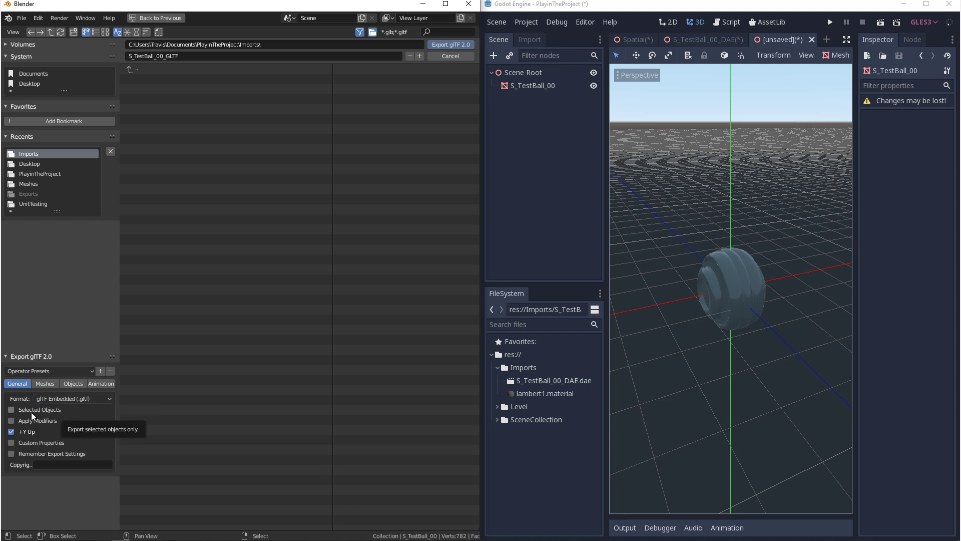
click(31, 411)
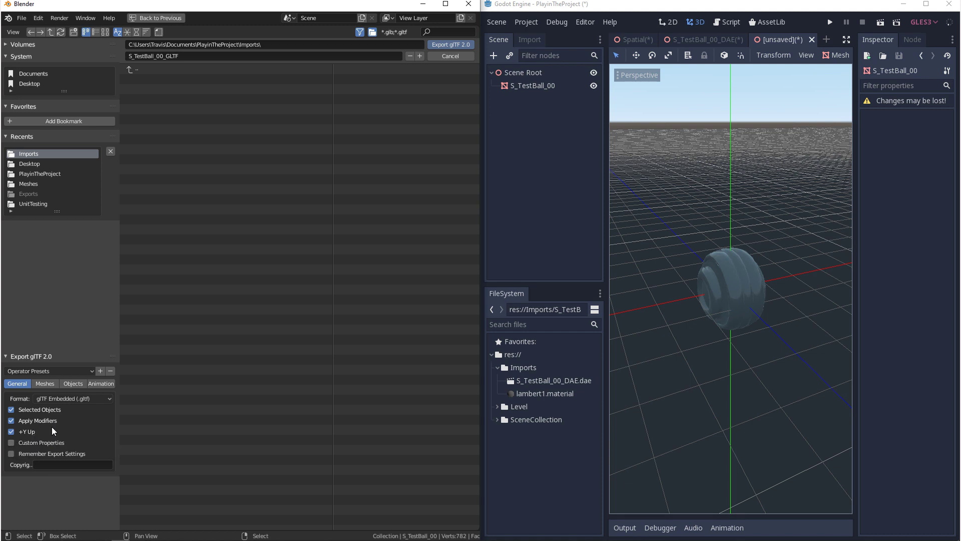
click(101, 383)
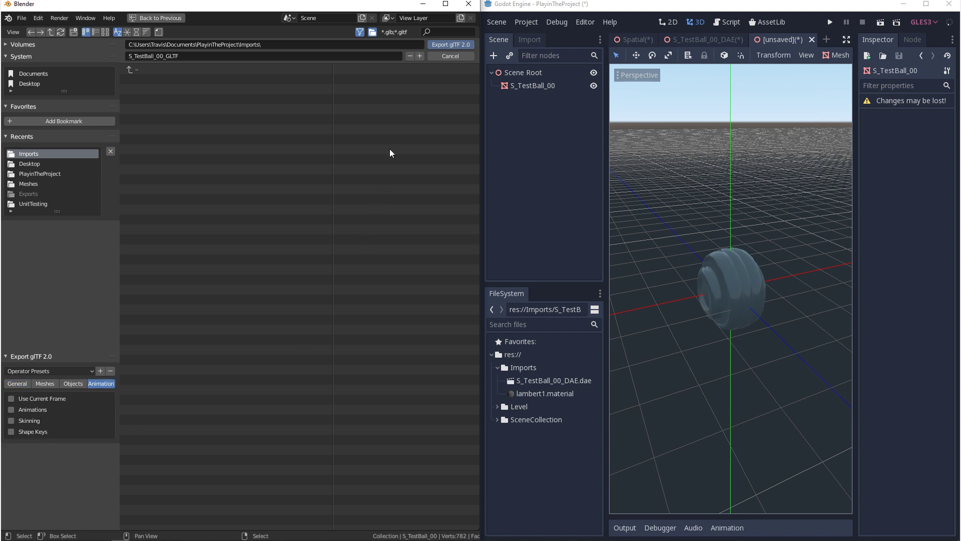
click(451, 46)
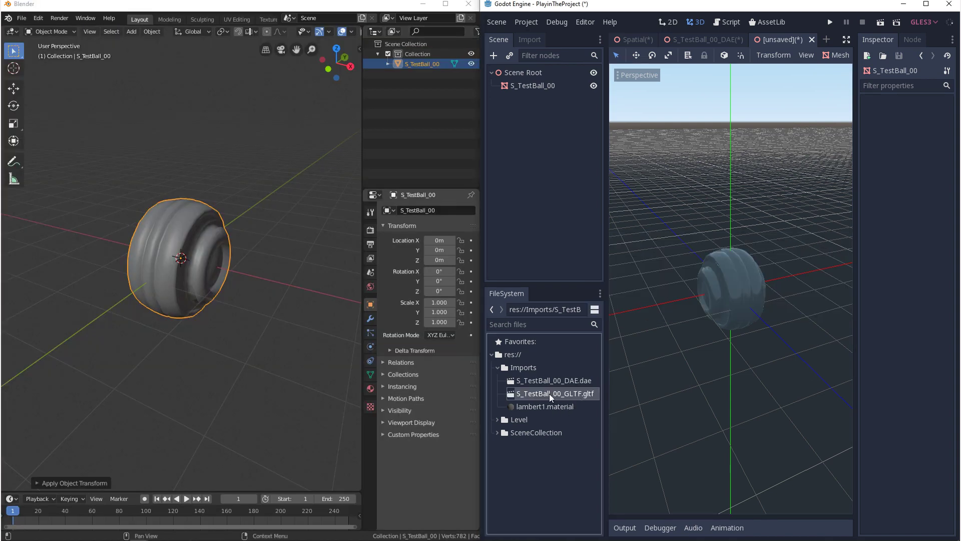
Open S_TestBall_00_GLTF.gltf in Godot and verify root and ball have zero rotation, scale 1.
double_click(549, 393)
click(729, 293)
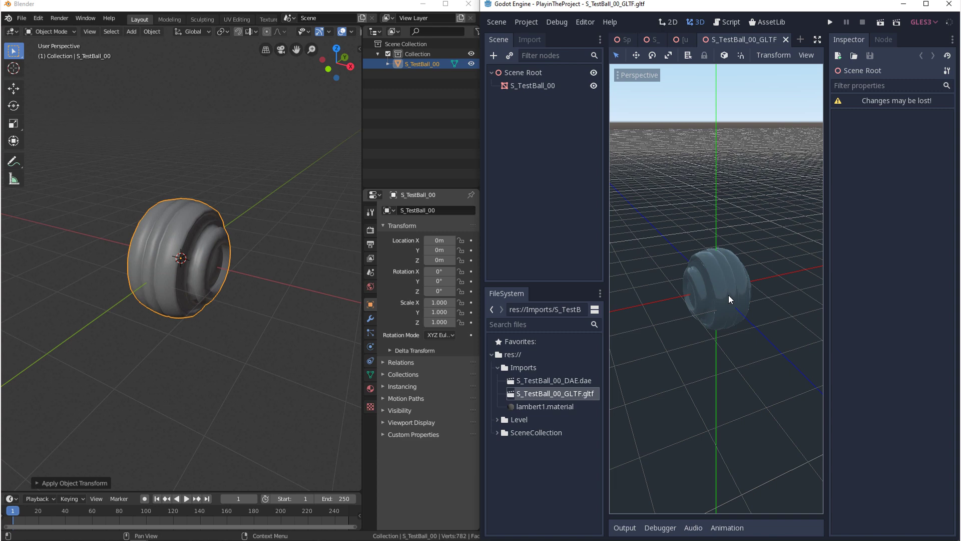
click(523, 73)
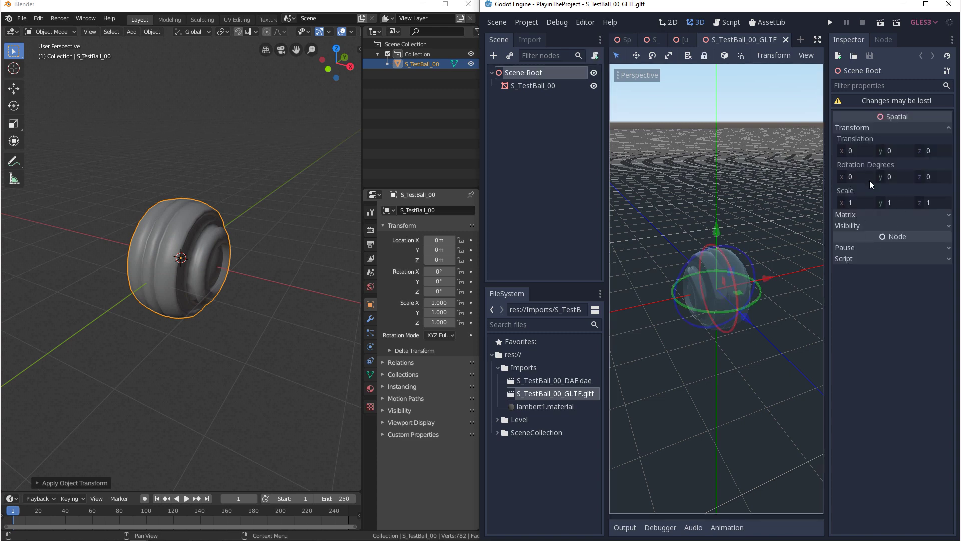
click(534, 86)
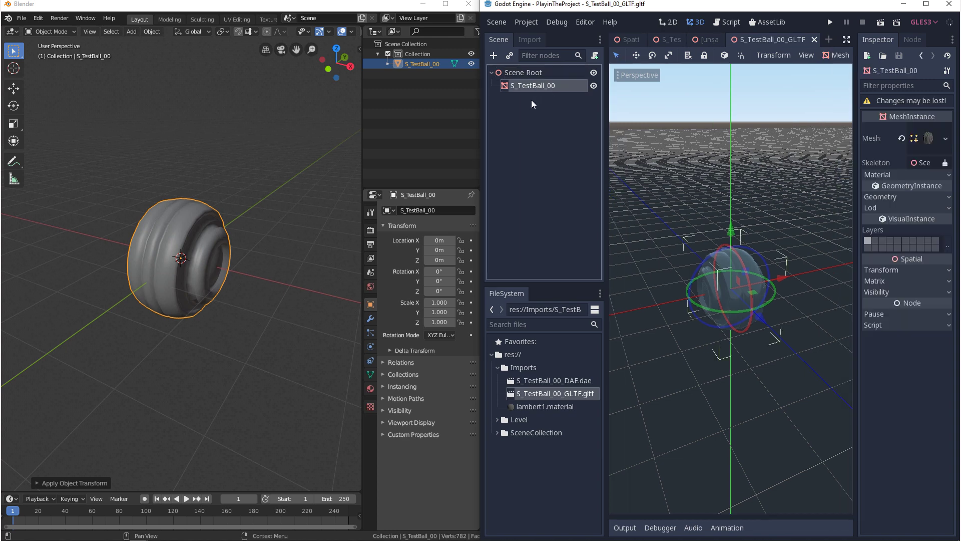
click(877, 270)
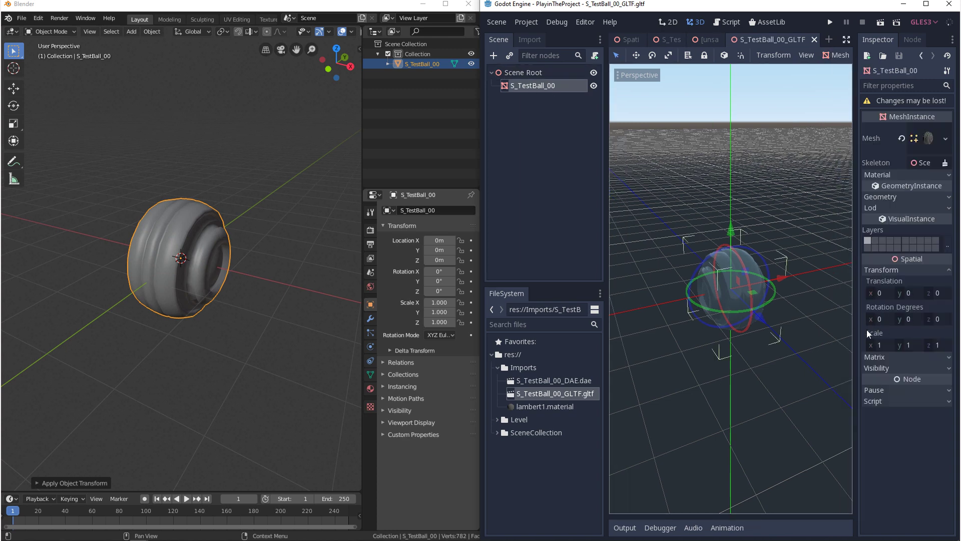
click(812, 369)
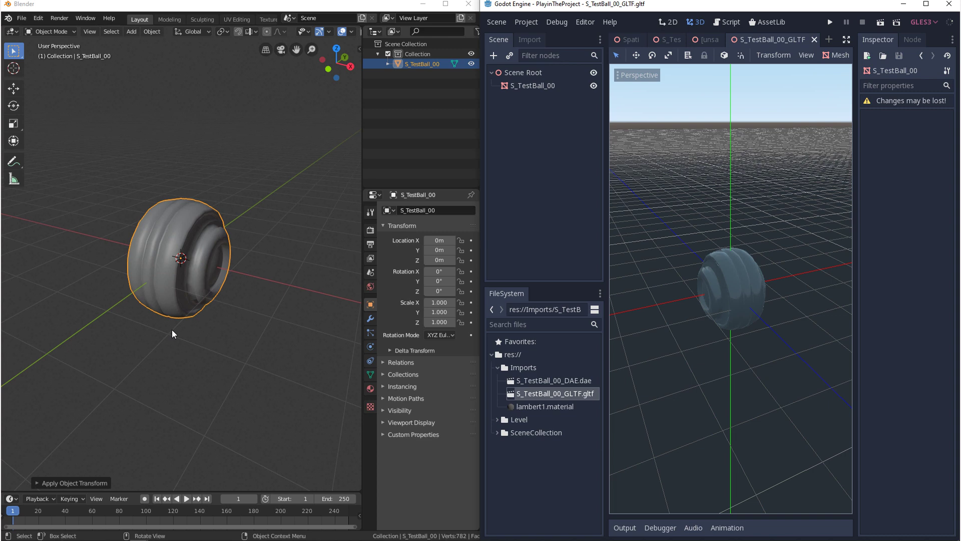
Export the selected ball as Wavefront OBJ S_TestBall_00_OBJ.obj with modifiers applied.
click(22, 18)
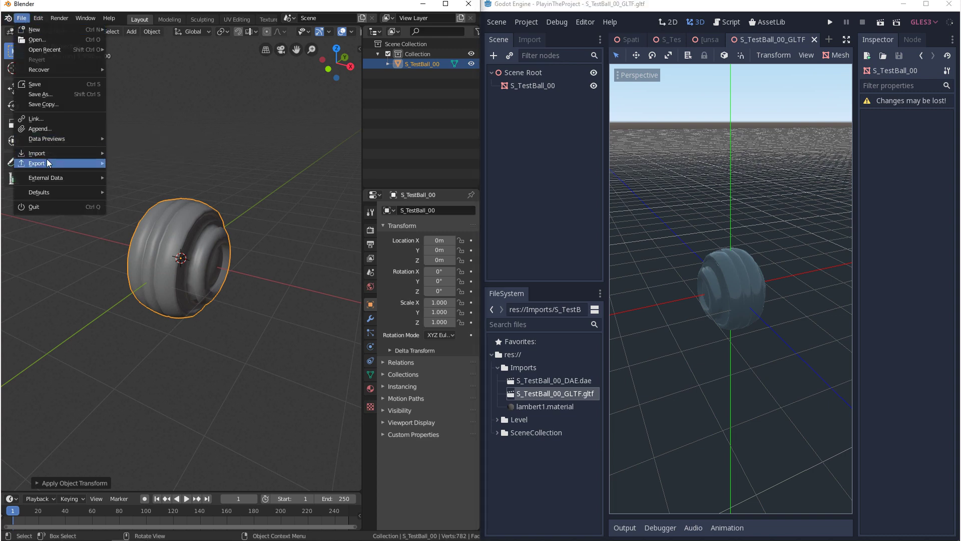
mouse_move(48, 163)
click(143, 213)
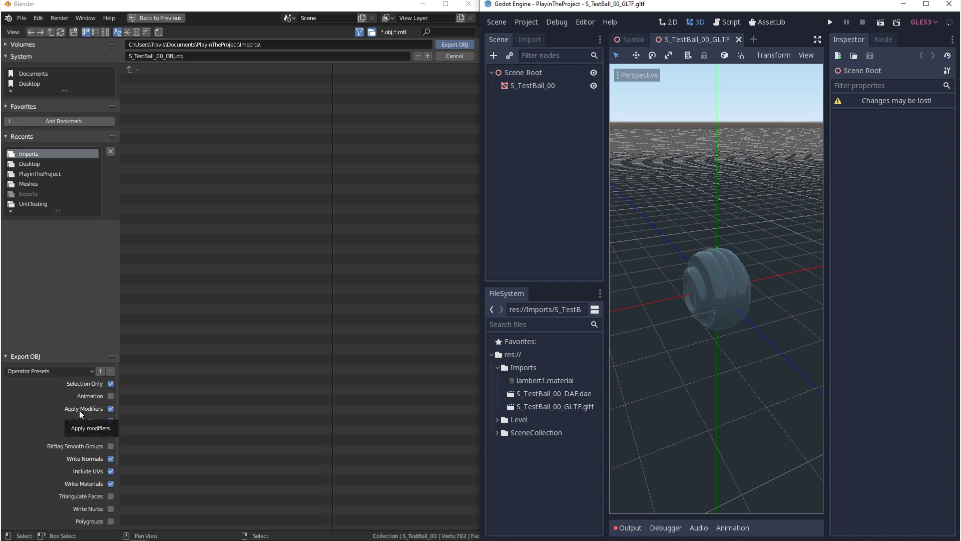
scroll(72, 478, down, 5)
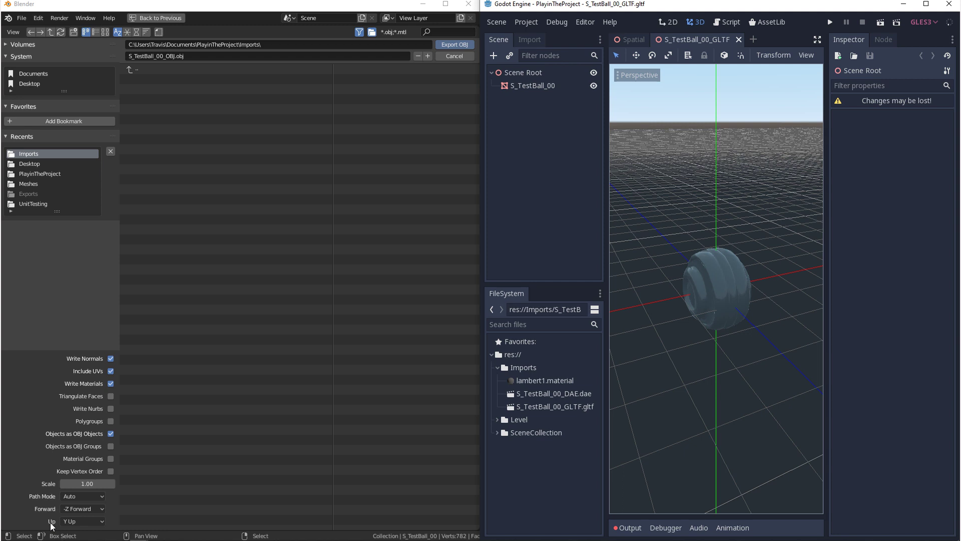
click(446, 46)
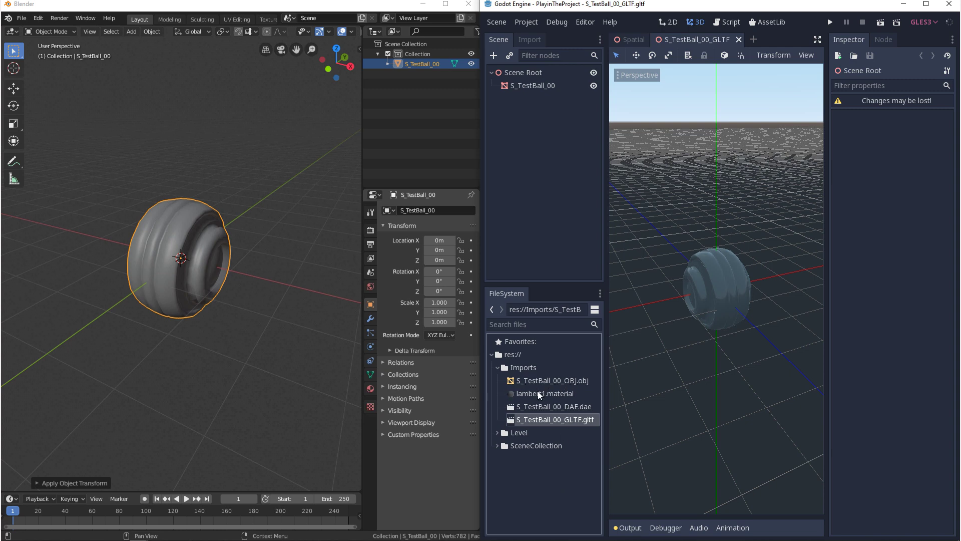
Reimport S_TestBall_00_OBJ.obj as a Scene, then save and restart the editor.
click(550, 380)
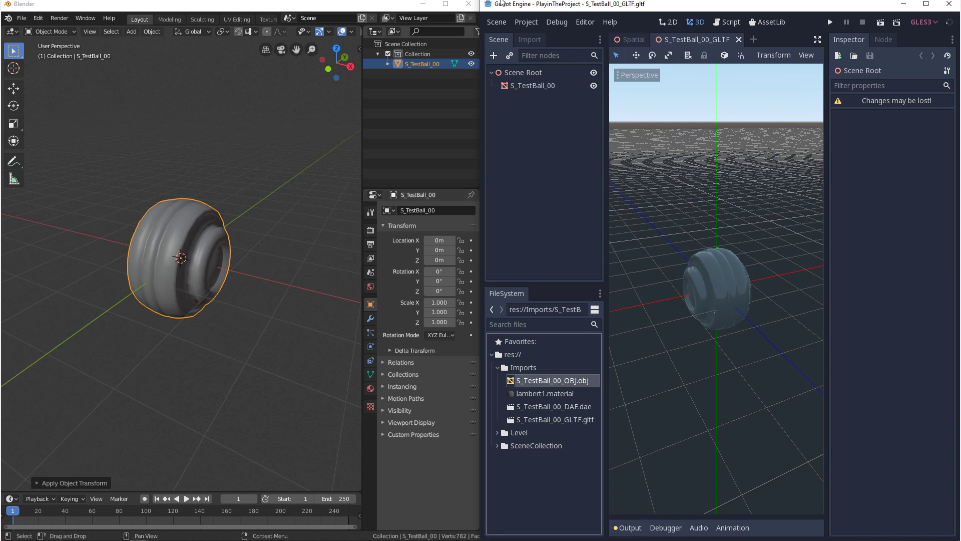
click(529, 40)
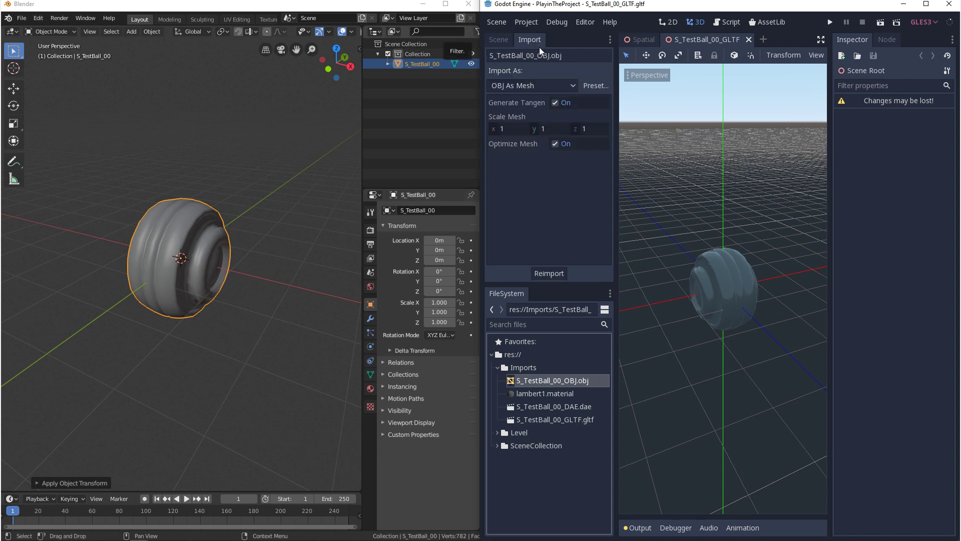
click(529, 90)
click(510, 112)
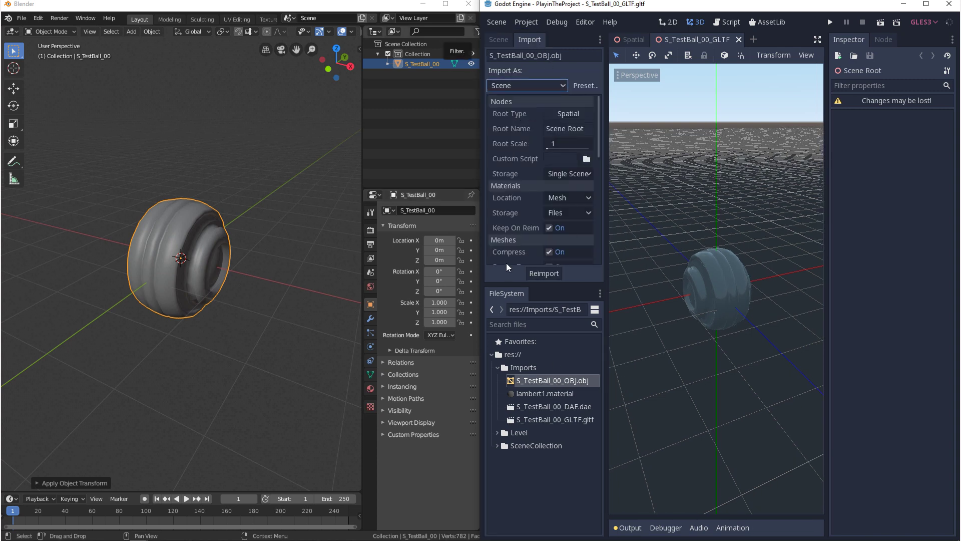
click(537, 276)
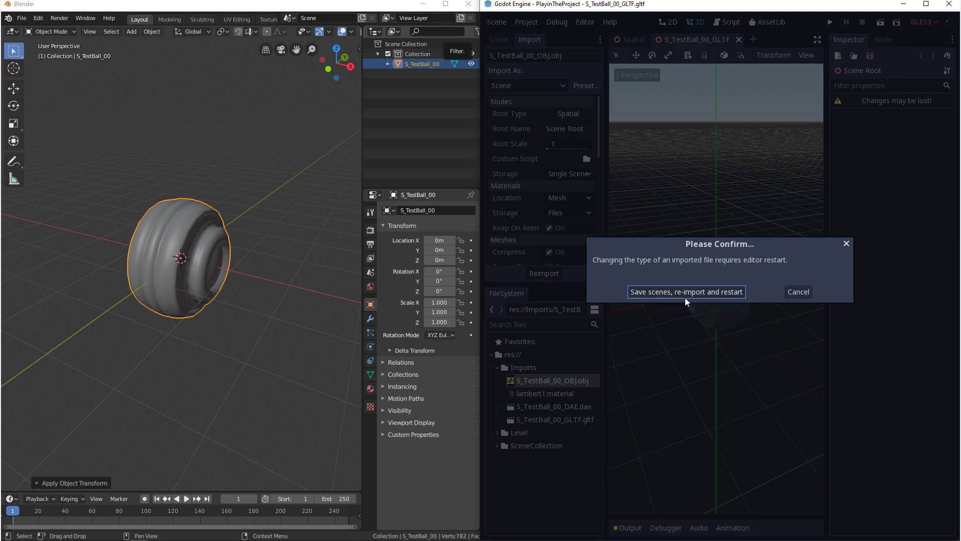
click(671, 291)
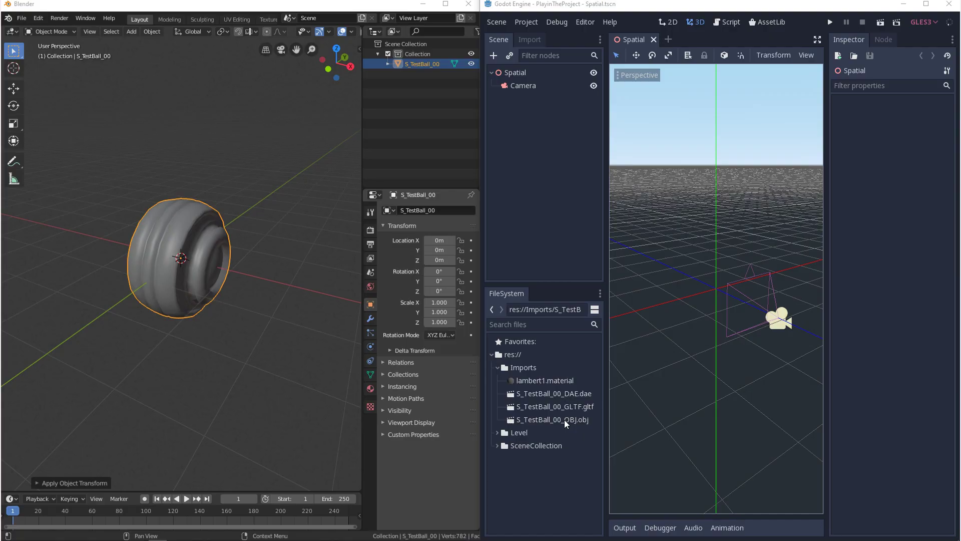
Open the S_TestBall_00_OBJ scene despite the warning and inspect the root node's transform.
double_click(563, 419)
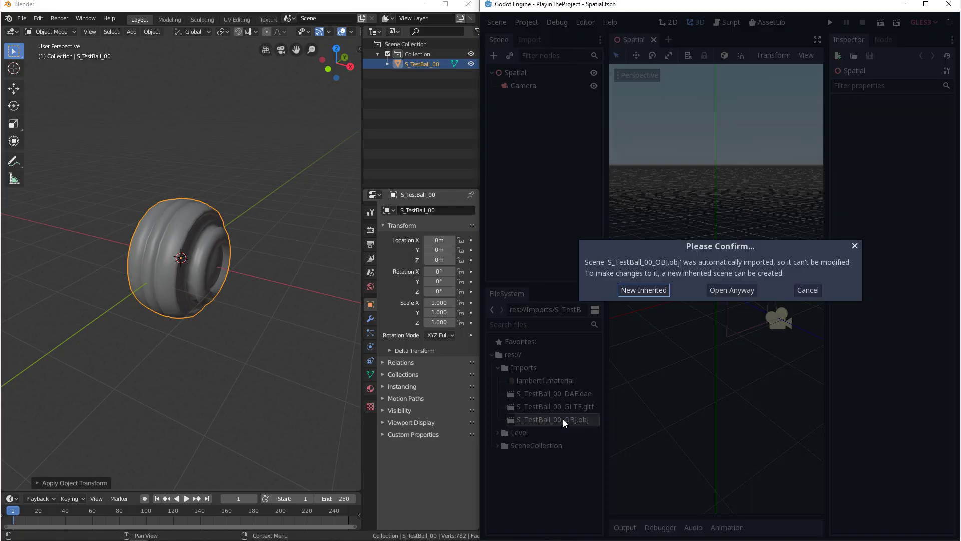
click(740, 288)
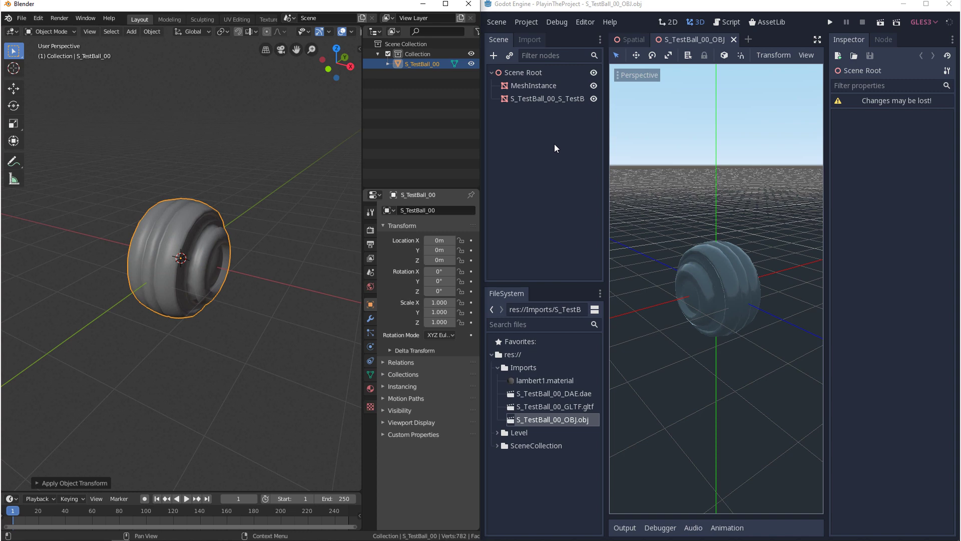
click(527, 75)
click(861, 129)
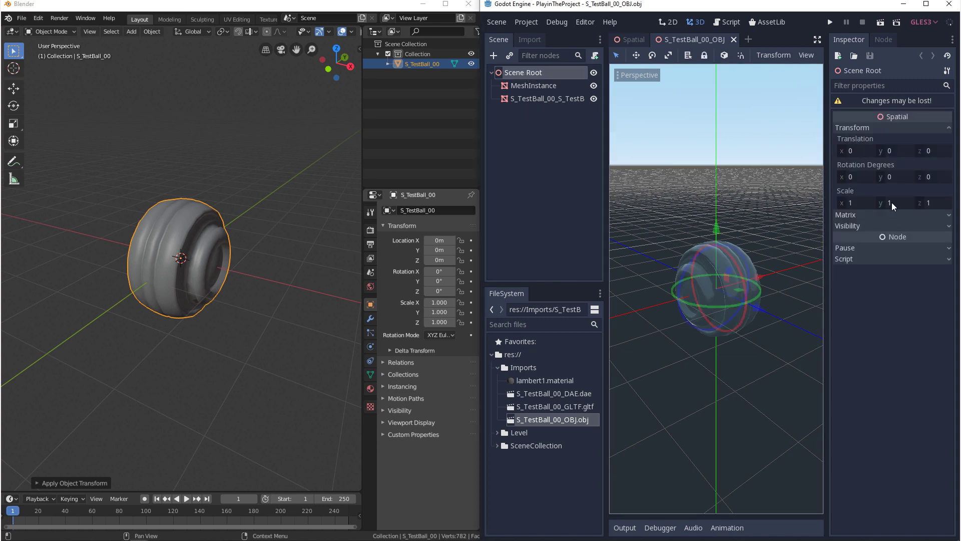
Confirm MeshInstance and the ball mesh node show zero translation and rotation with scale 1.
click(538, 86)
click(889, 241)
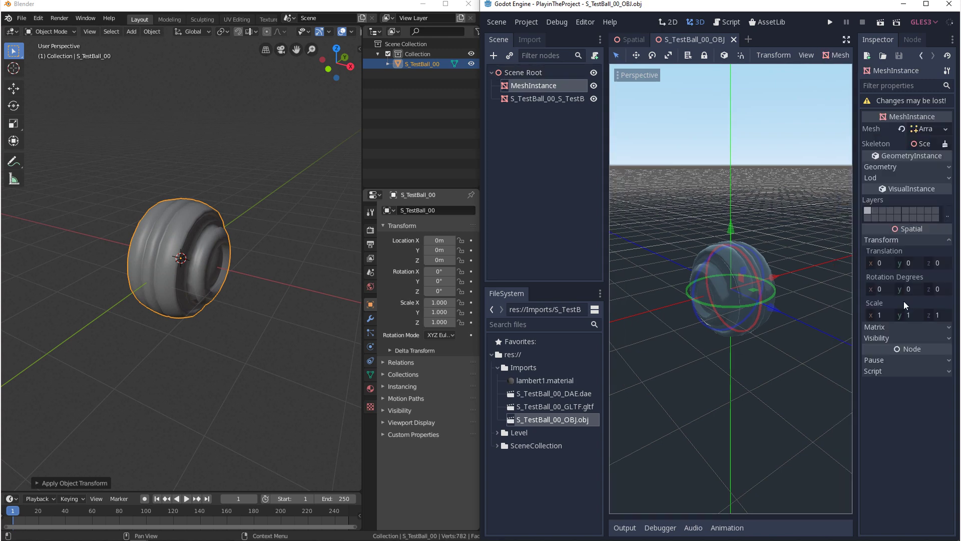
click(546, 100)
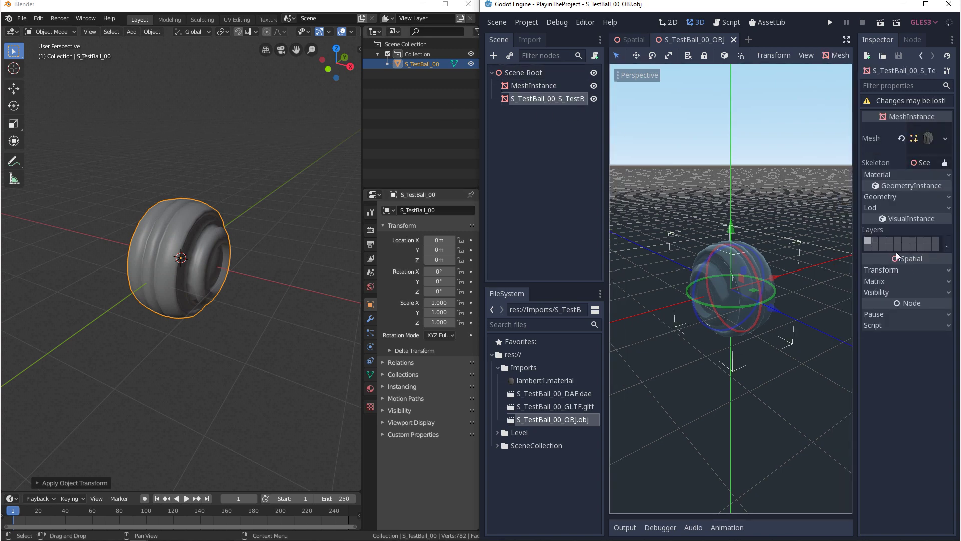
click(894, 270)
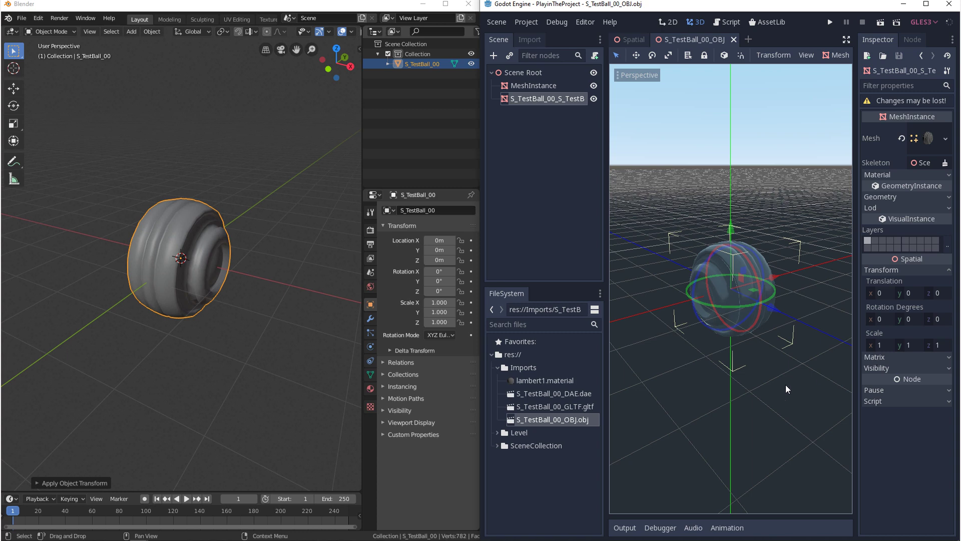
click(762, 384)
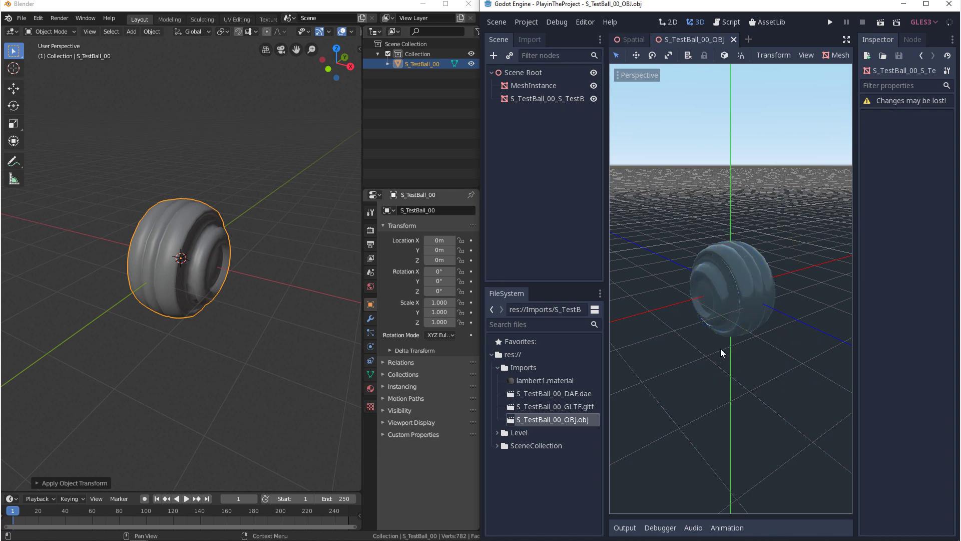